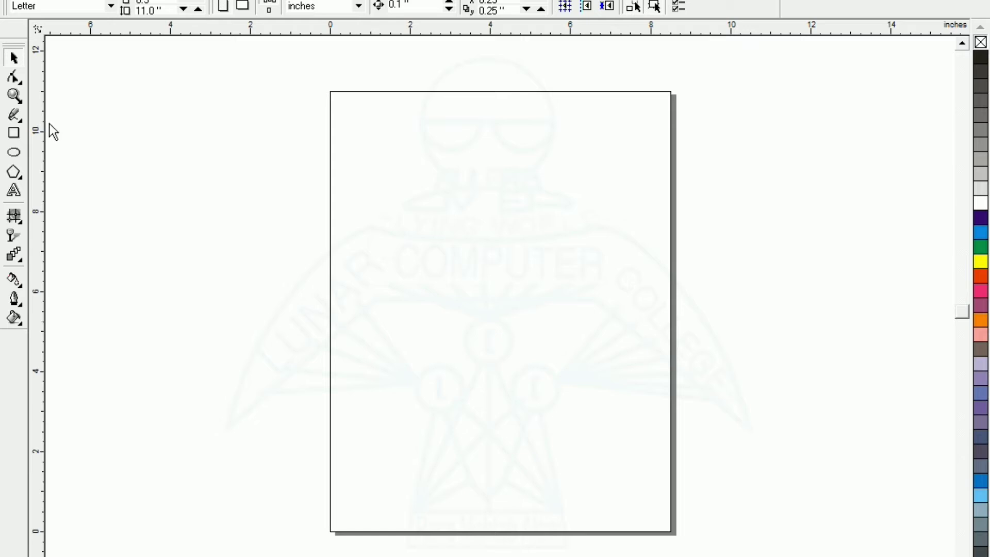
pyautogui.click(14, 152)
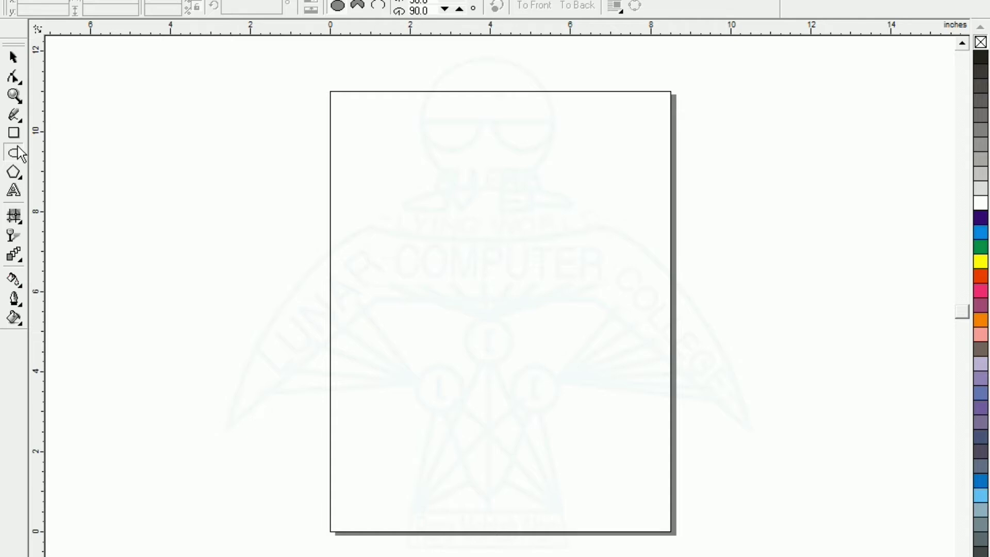
pyautogui.moveTo(428, 203); pyautogui.dragTo(551, 330)
pyautogui.press('Delete')
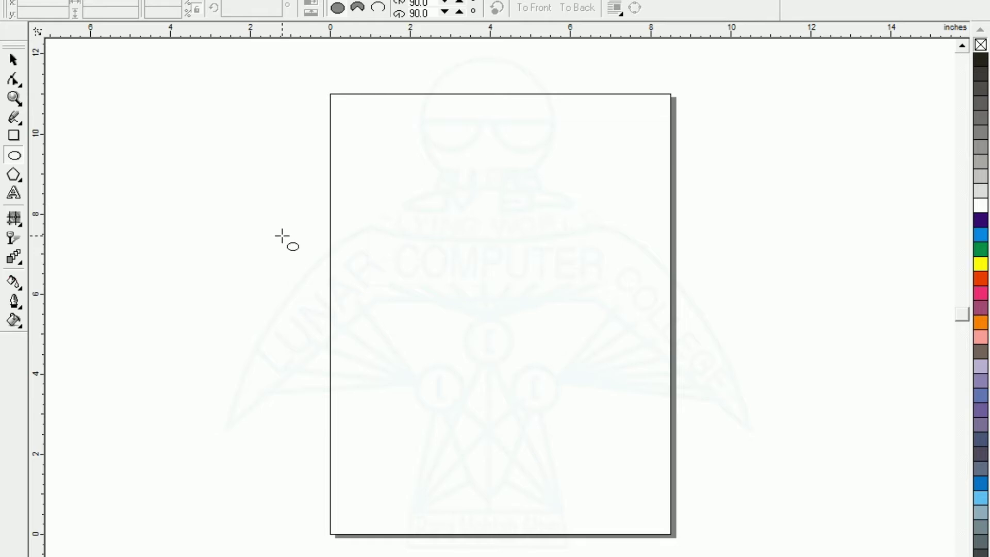
# Step: Draw a circle about 3.22 inches across on the page and place a partly overlapping copy beside it on its right
pyautogui.moveTo(379, 202); pyautogui.dragTo(487, 336)
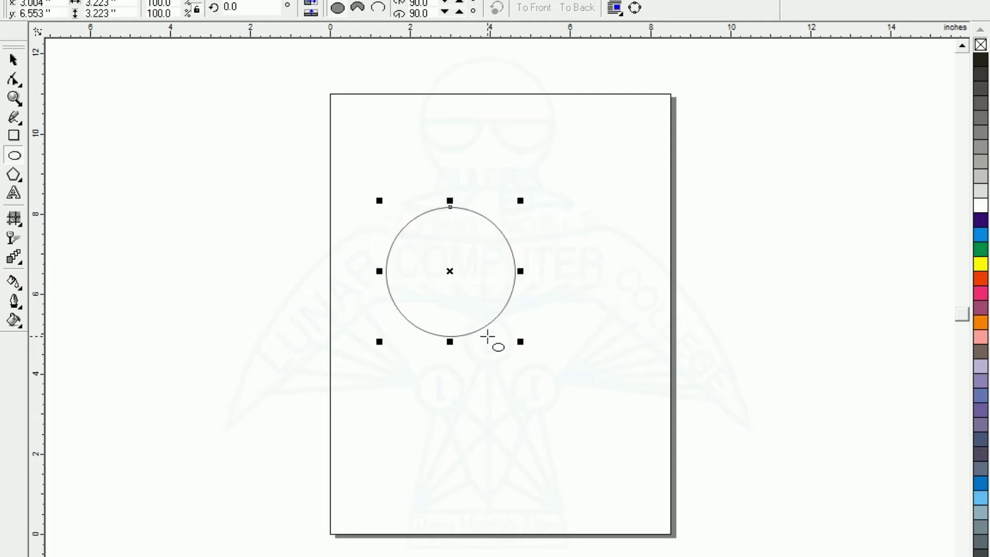
pyautogui.moveTo(452, 274); pyautogui.dragTo(540, 271)
pyautogui.rightClick(540, 272)
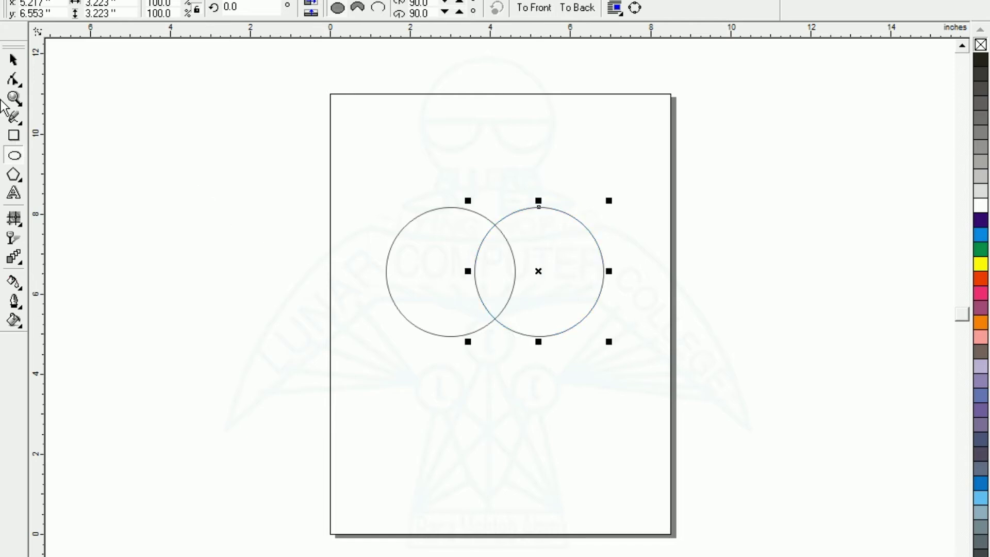
# Step: Create a lens-shaped petal from the intersection of the two overlapping circles
pyautogui.click(14, 60)
pyautogui.moveTo(334, 128); pyautogui.dragTo(667, 419)
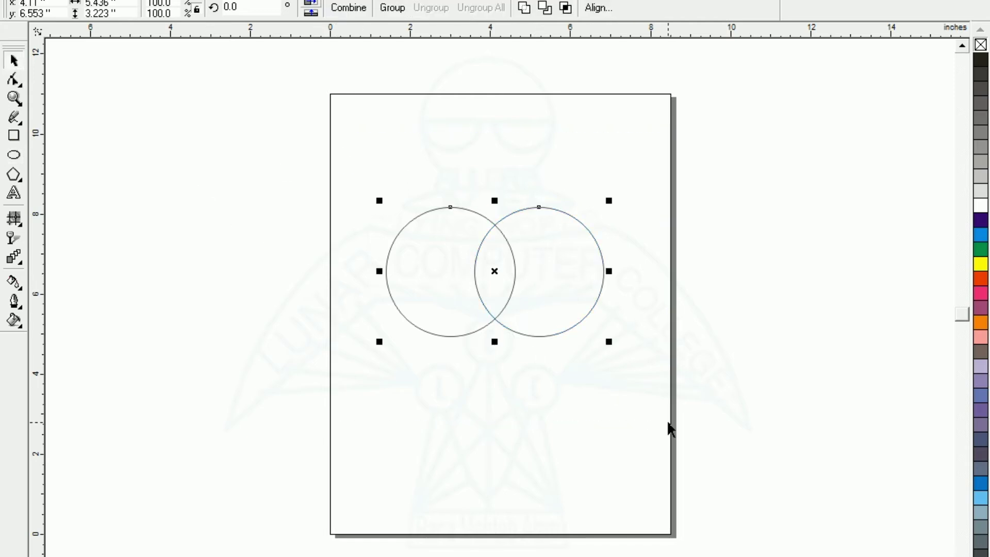
pyautogui.click(566, 8)
pyautogui.click(491, 274)
pyautogui.click(496, 223)
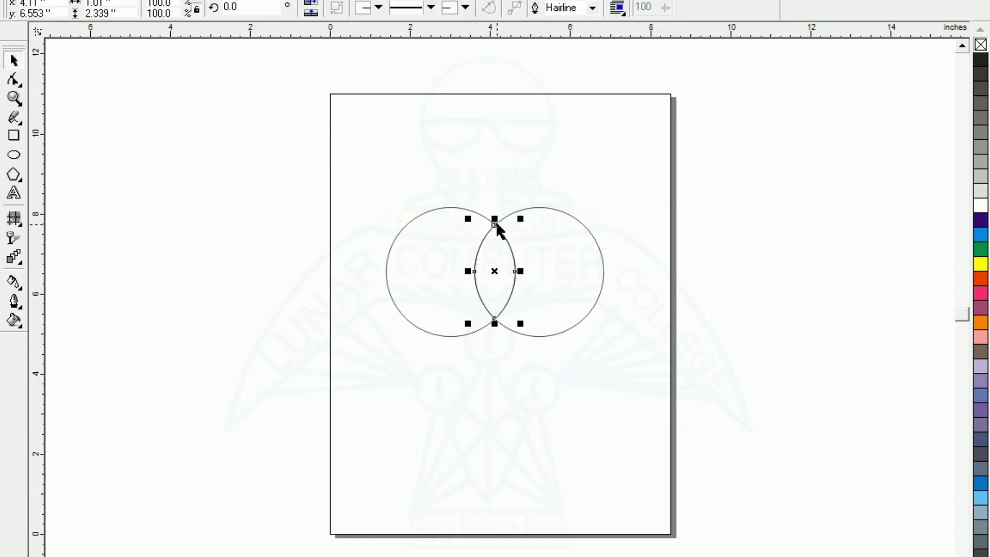
# Step: Isolate the petal by deleting both circles, and move it to the middle of the page
pyautogui.moveTo(496, 273); pyautogui.dragTo(475, 433)
pyautogui.press('Tab')
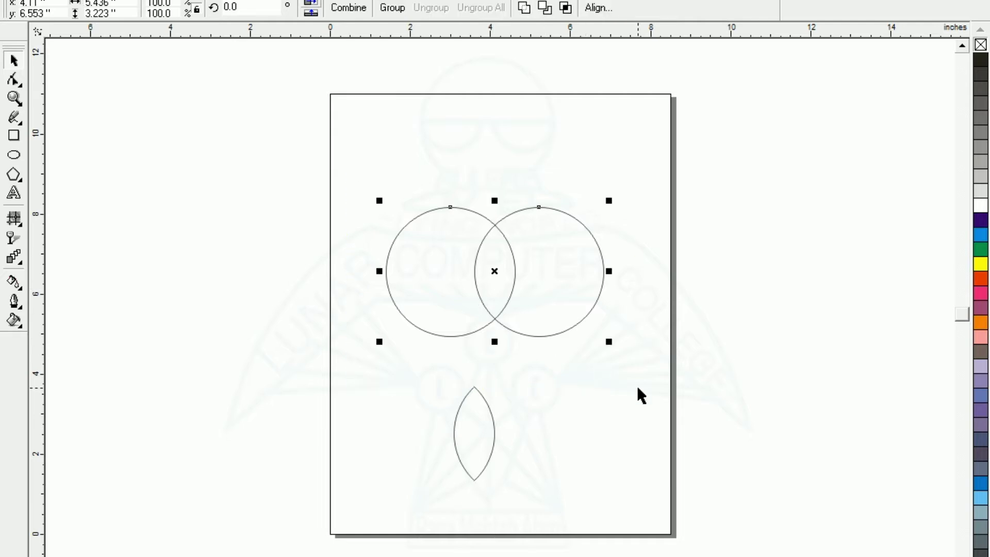
pyautogui.press('Delete')
pyautogui.click(475, 444)
pyautogui.moveTo(474, 438); pyautogui.dragTo(480, 311)
# Step: Apply a 3 by 3 mesh fill to the petal and colour its upper-left patch dark indigo
pyautogui.hotkey('shift', 'F2')
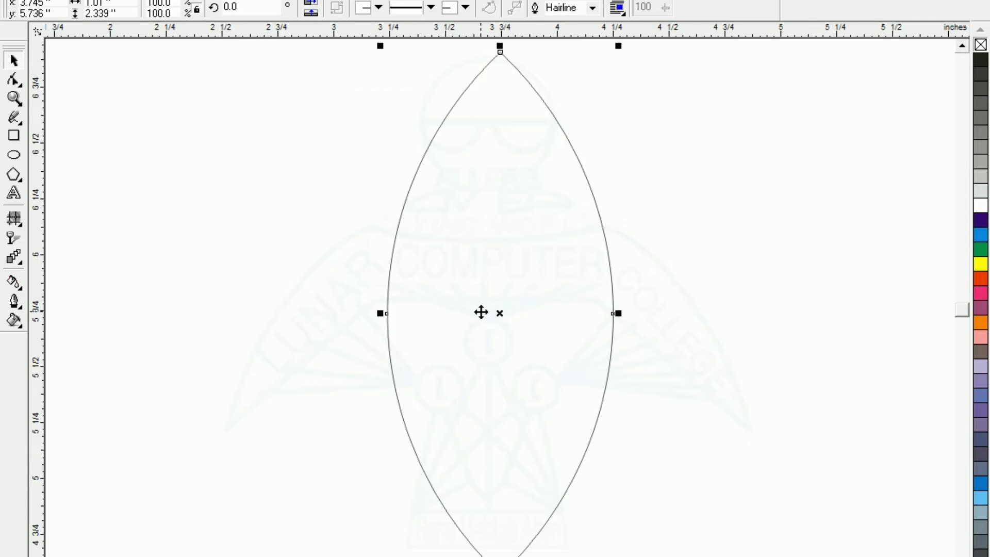
pyautogui.click(14, 220)
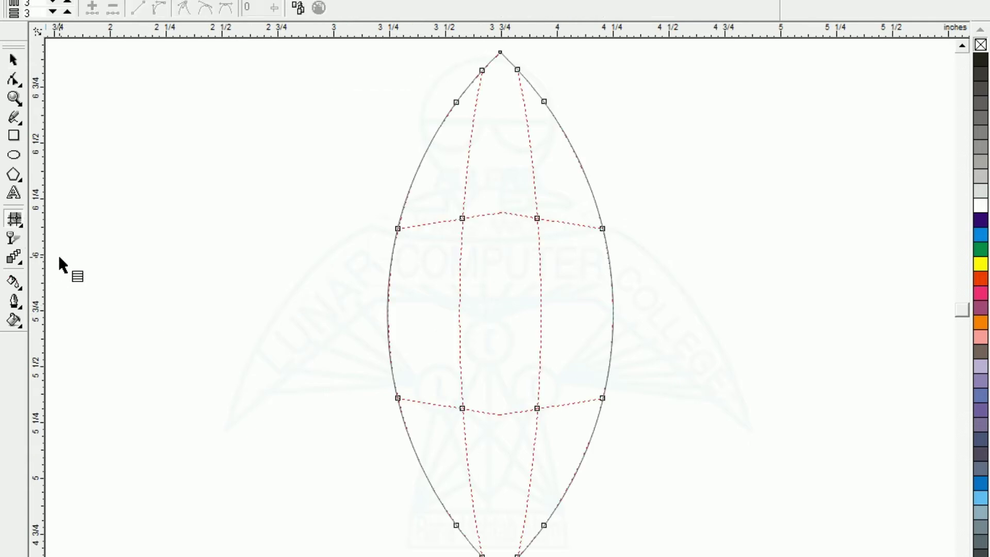
pyautogui.click(486, 135)
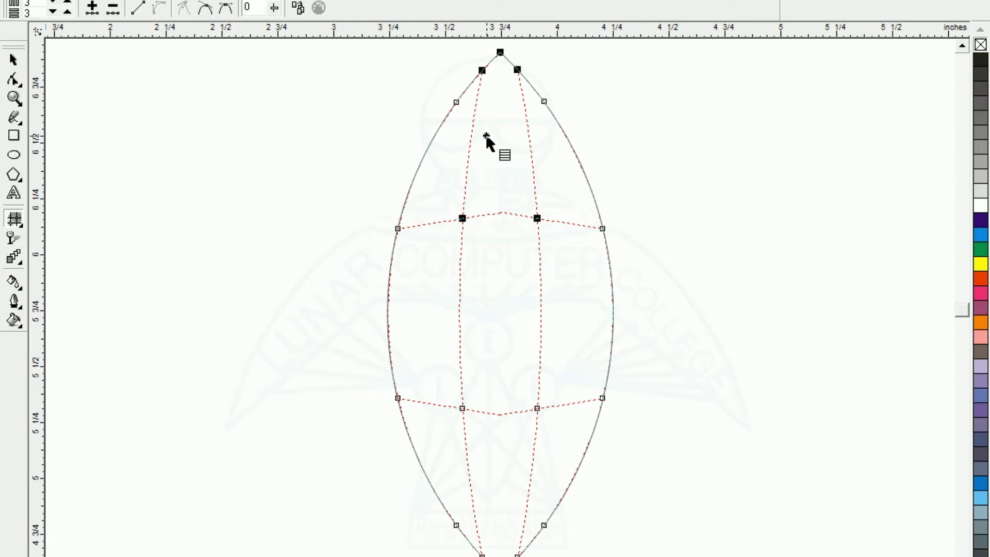
pyautogui.click(422, 174)
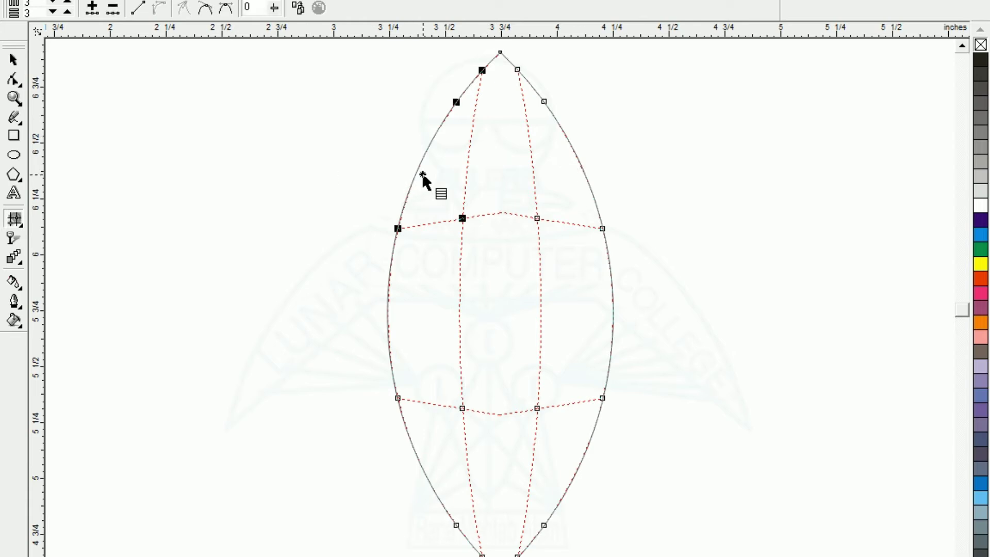
pyautogui.click(977, 220)
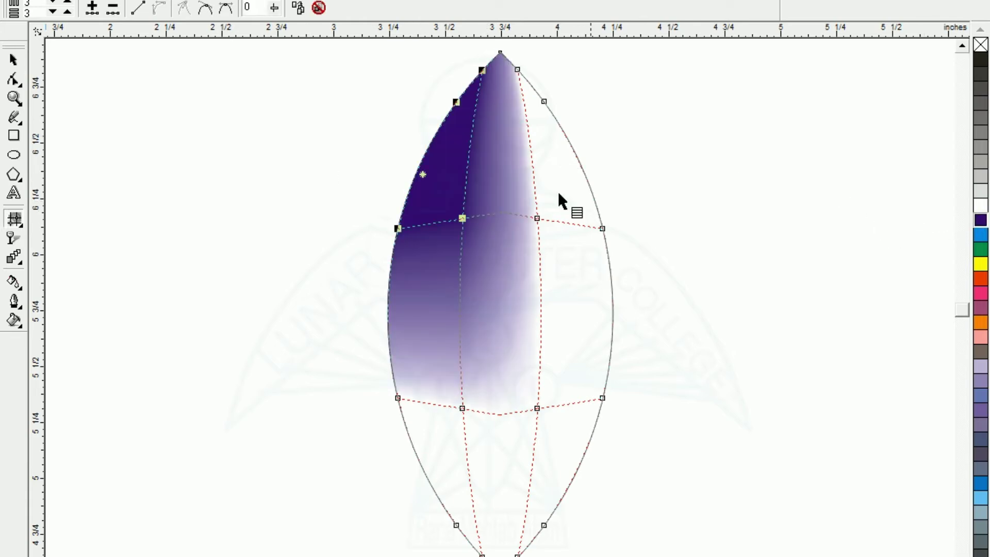
# Step: Colour the petal's upper-middle mesh patch blue and its upper-right patch yellow
pyautogui.click(505, 150)
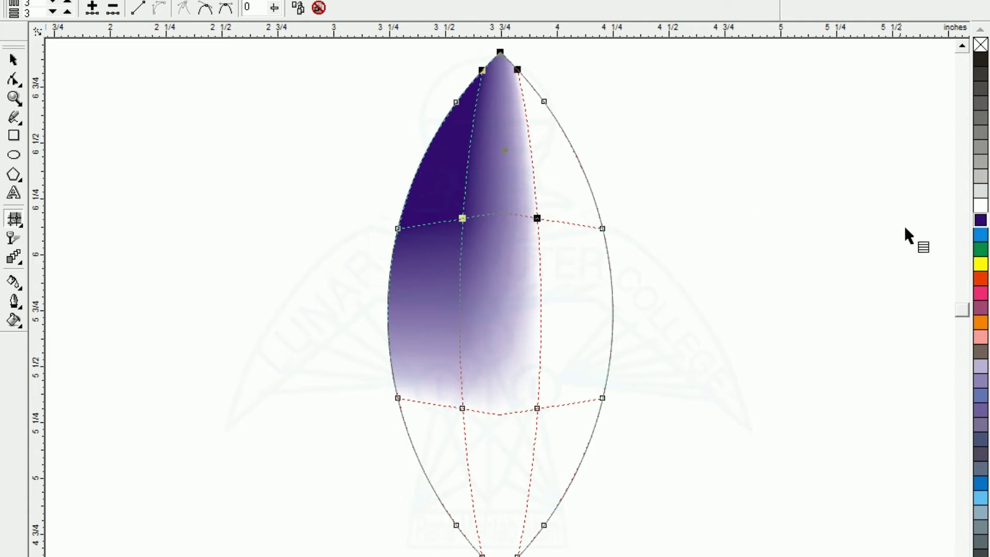
pyautogui.click(979, 235)
pyautogui.click(560, 172)
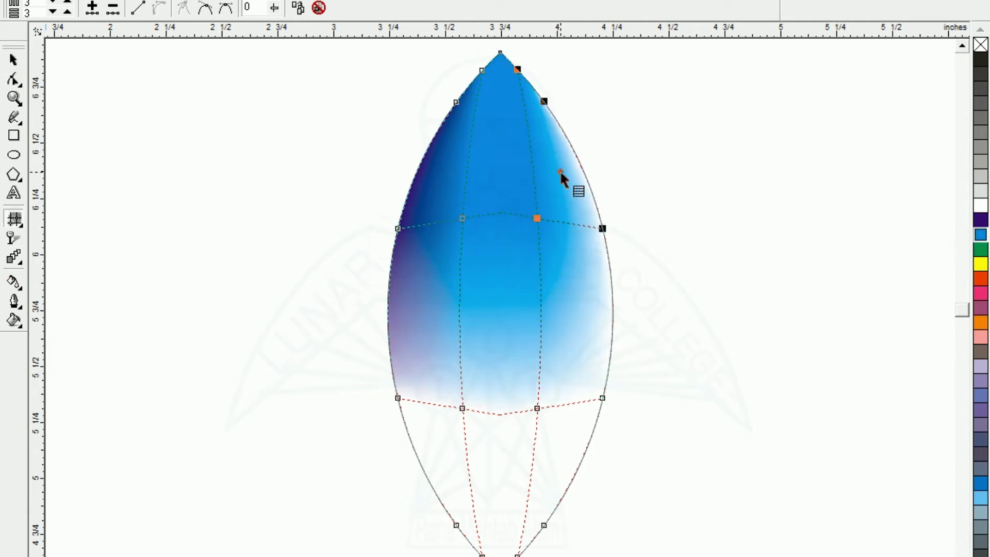
pyautogui.click(980, 264)
# Step: Colour the petal's centre and lower-right mesh patches orange-red and its lower-left patch plum
pyautogui.click(525, 304)
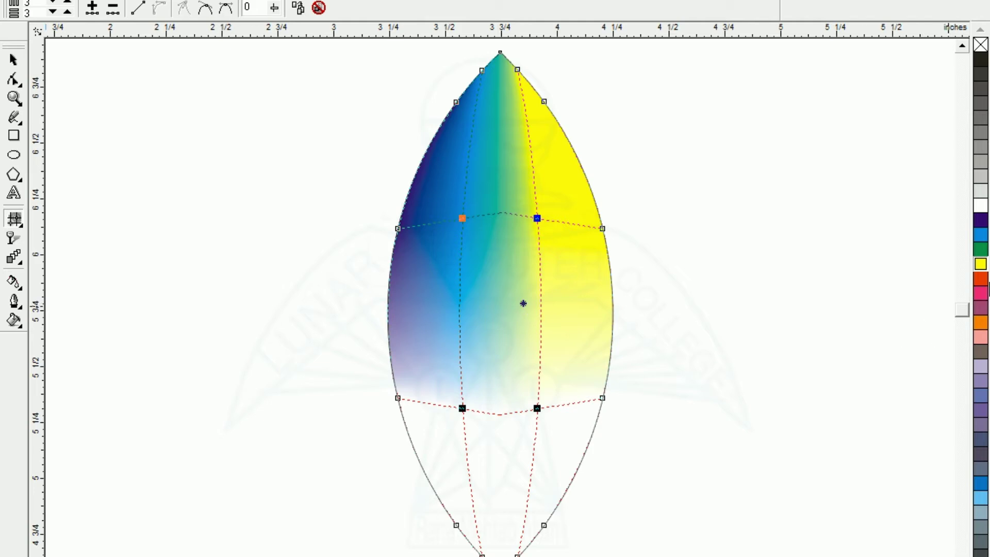
pyautogui.click(980, 278)
pyautogui.click(431, 438)
pyautogui.click(980, 307)
pyautogui.click(567, 442)
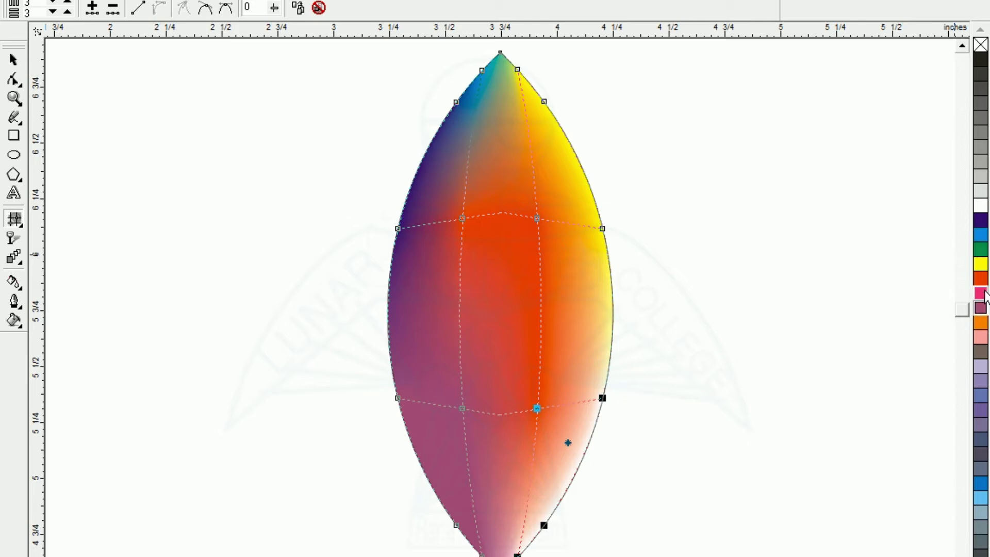
pyautogui.click(980, 278)
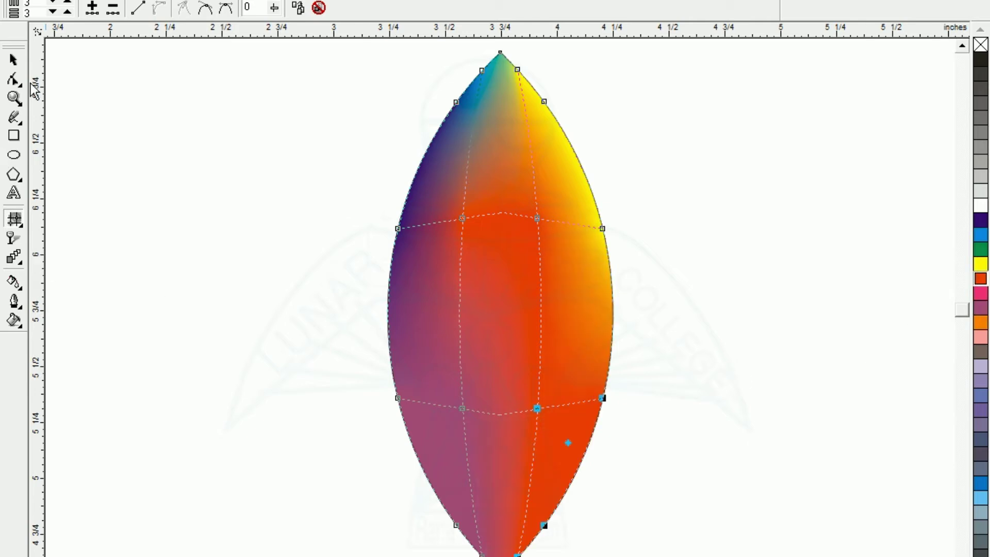
# Step: Remove the outline from the mesh-filled petal
pyautogui.click(14, 79)
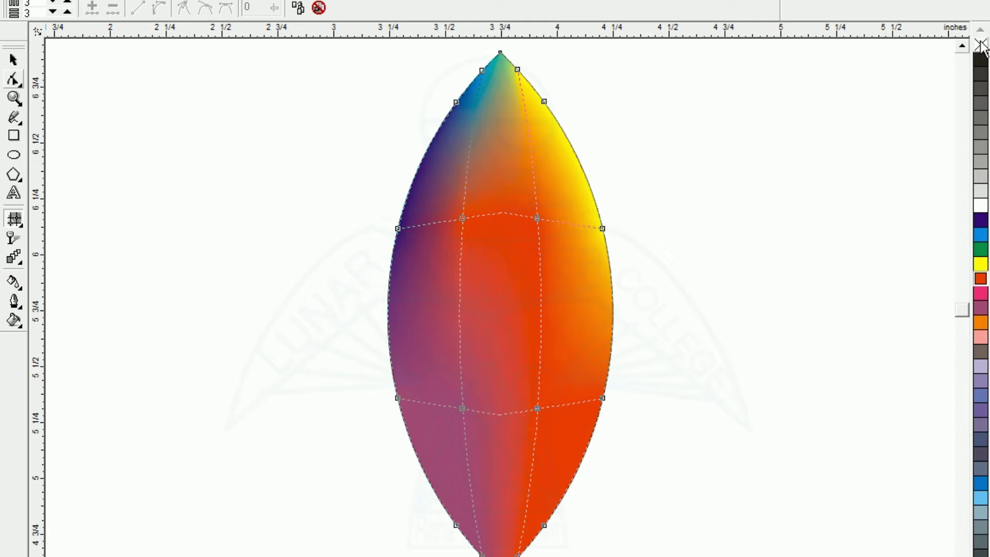
pyautogui.click(13, 60)
pyautogui.click(508, 178)
pyautogui.rightClick(981, 45)
pyautogui.click(293, 244)
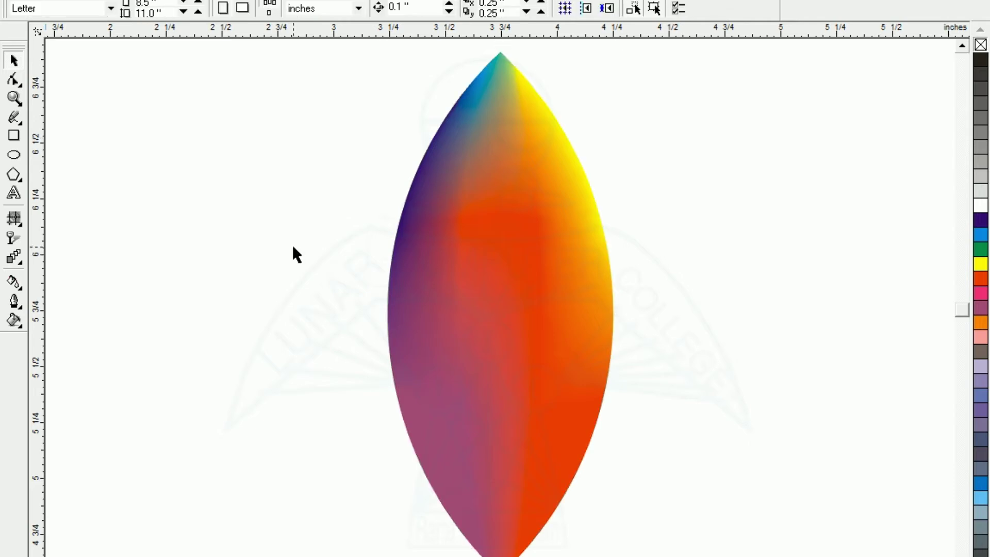
# Step: Move the petal slightly upward on the page
pyautogui.click(546, 351)
pyautogui.press('F3')
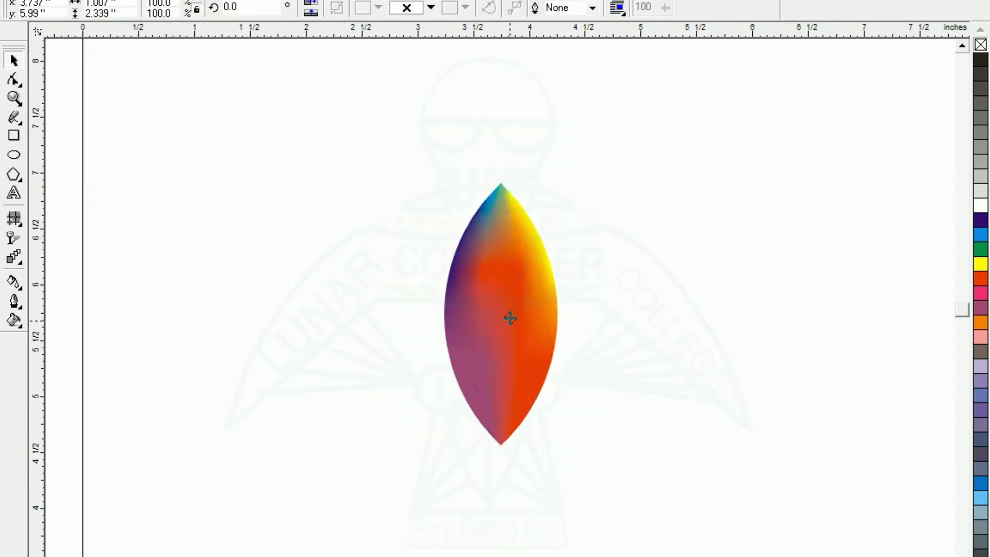
pyautogui.moveTo(511, 344); pyautogui.dragTo(509, 287)
pyautogui.click(298, 323)
pyautogui.click(533, 283)
pyautogui.click(419, 299)
pyautogui.click(457, 287)
pyautogui.click(408, 337)
pyautogui.click(498, 298)
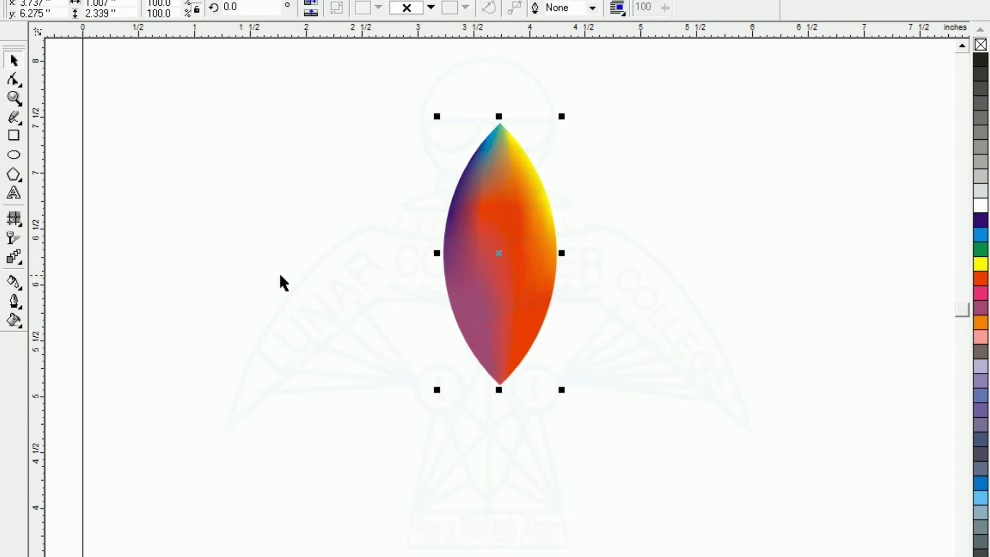
# Step: Draw a straight vertical hairline about 2.95 inches long to the left of the petal
pyautogui.click(14, 118)
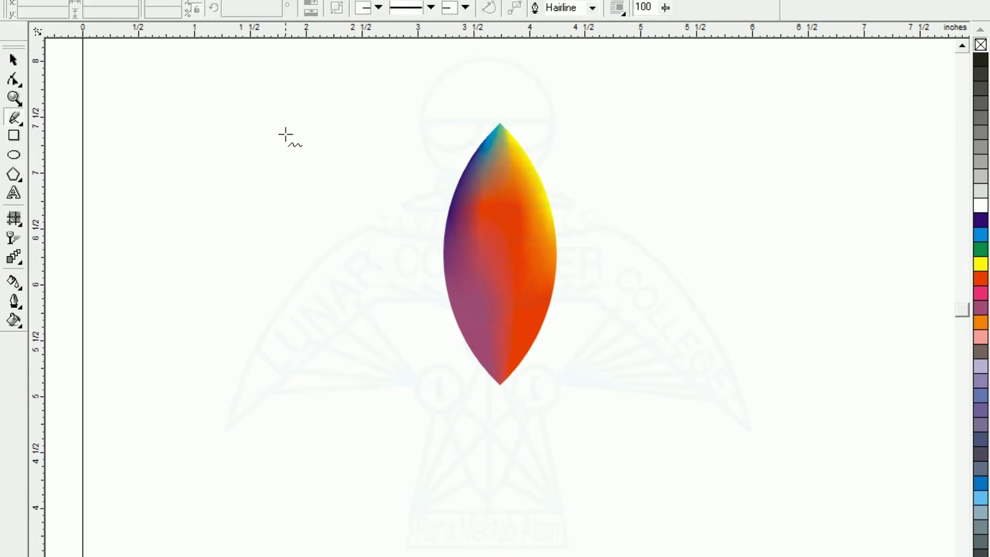
pyautogui.click(284, 117)
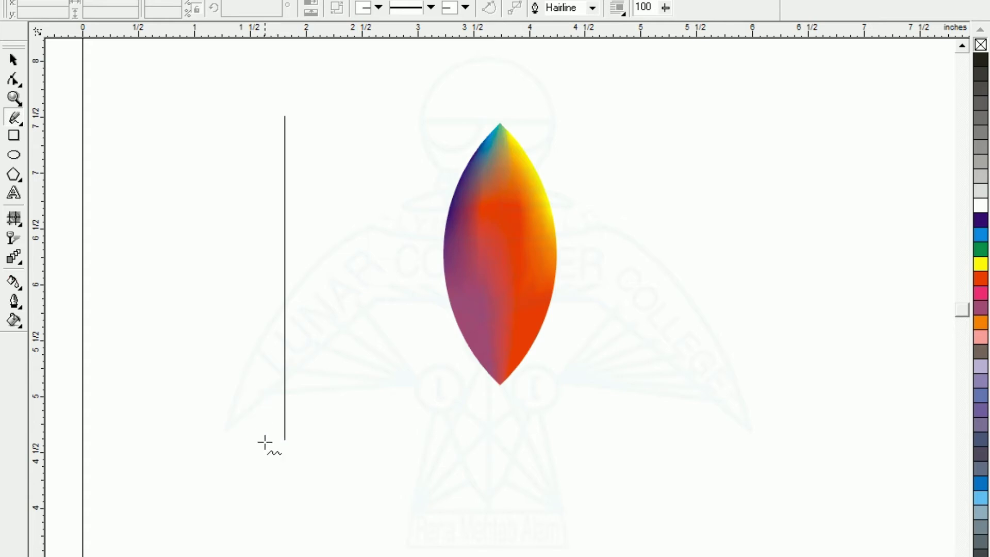
pyautogui.keyDown('ctrl'); pyautogui.click(265, 446); pyautogui.keyUp('ctrl')
# Step: Align the centres of the vertical line and the petal both horizontally and vertically
pyautogui.click(14, 60)
pyautogui.click(113, 141)
pyautogui.moveTo(149, 80); pyautogui.dragTo(631, 490)
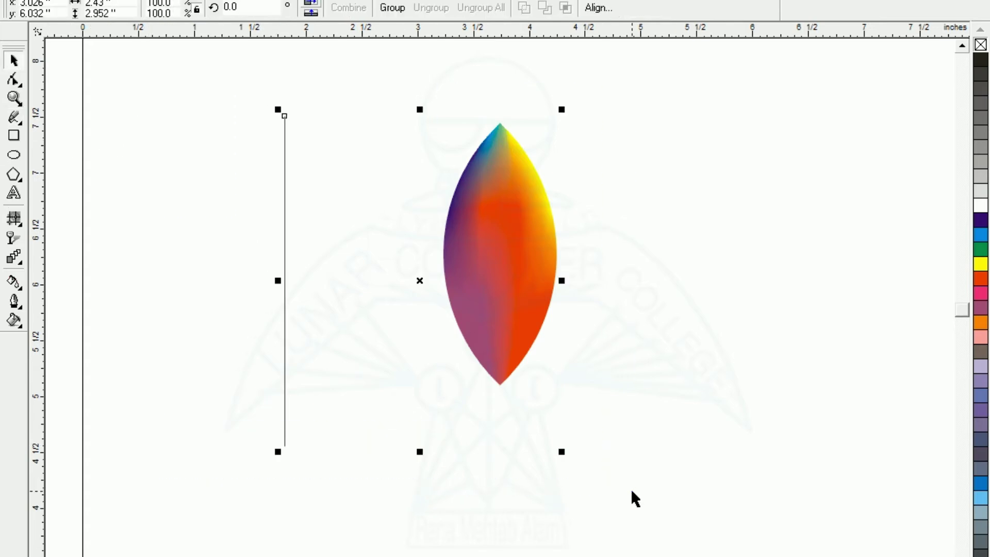
pyautogui.press('c')
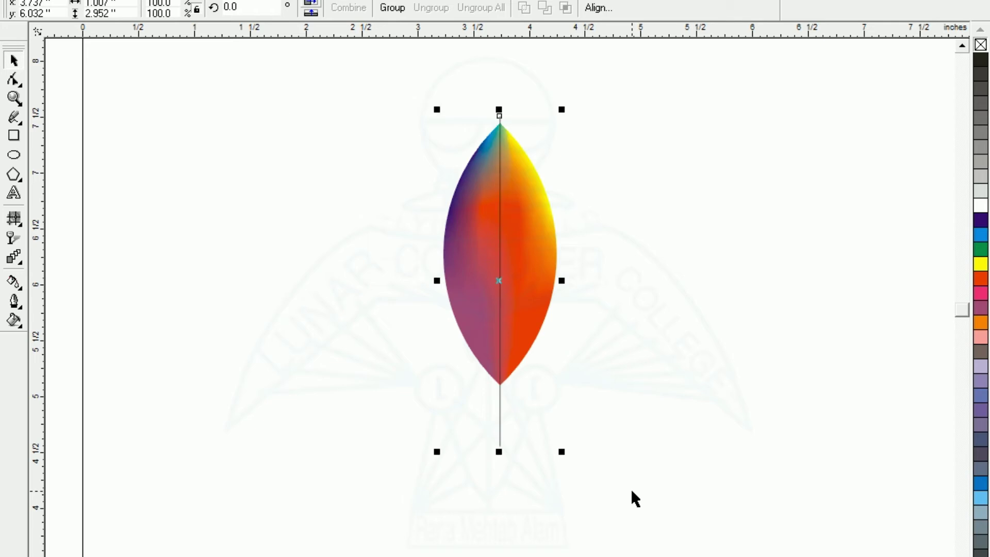
pyautogui.press('e')
pyautogui.click(336, 309)
pyautogui.click(465, 202)
pyautogui.click(379, 79)
pyautogui.moveTo(370, 62); pyautogui.dragTo(621, 473)
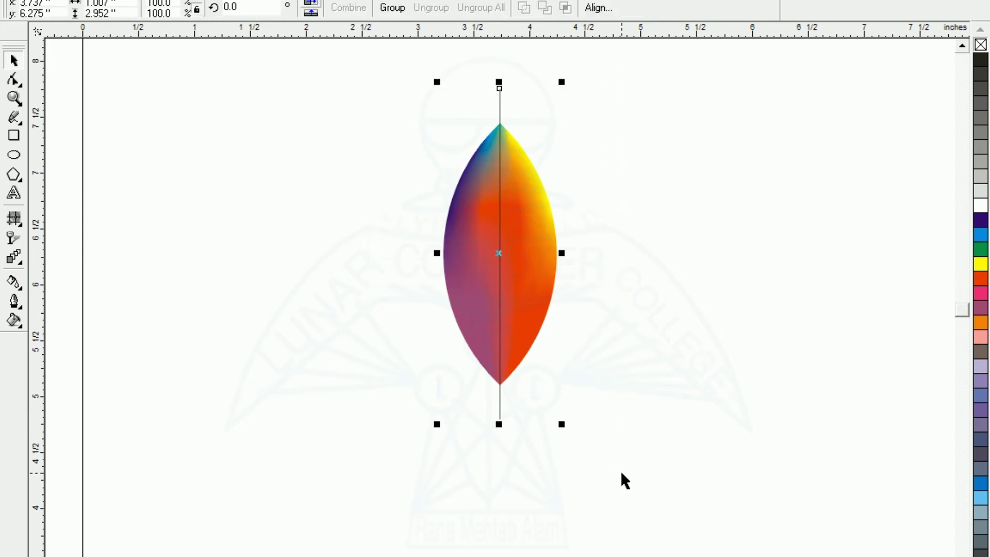
pyautogui.click(308, 297)
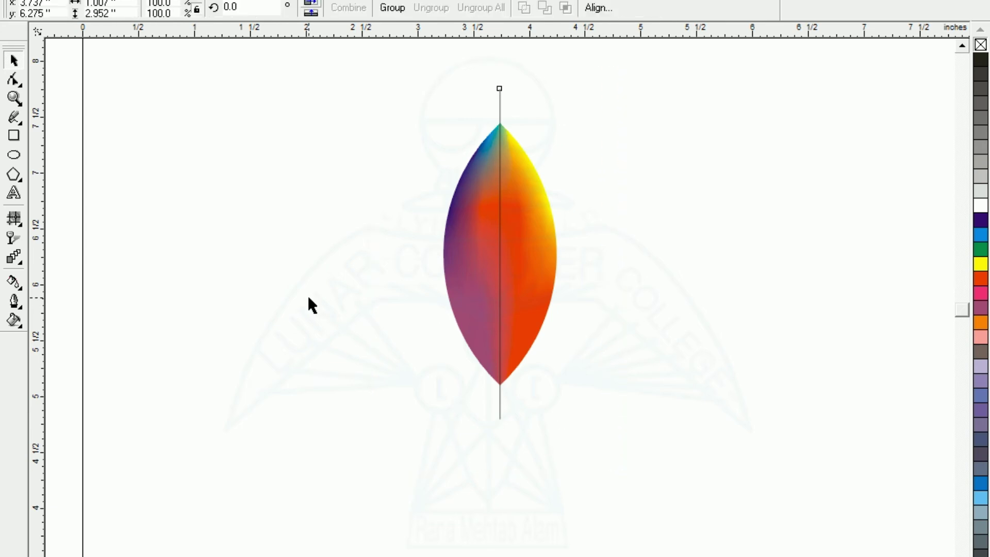
# Step: Move the petal's centre of rotation down to the lower end of the vertical line
pyautogui.click(500, 281)
pyautogui.click(484, 267)
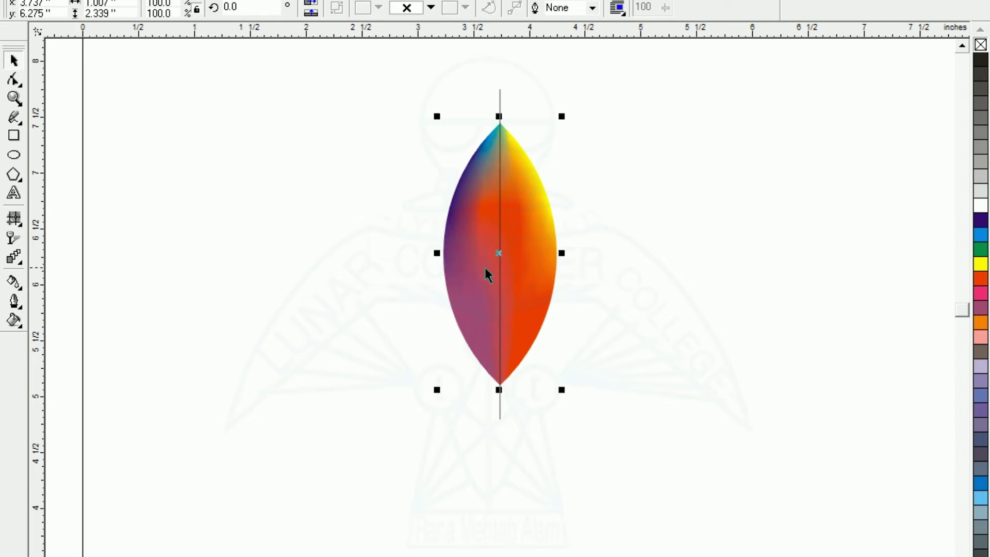
pyautogui.click(499, 254)
pyautogui.moveTo(500, 254); pyautogui.dragTo(500, 384)
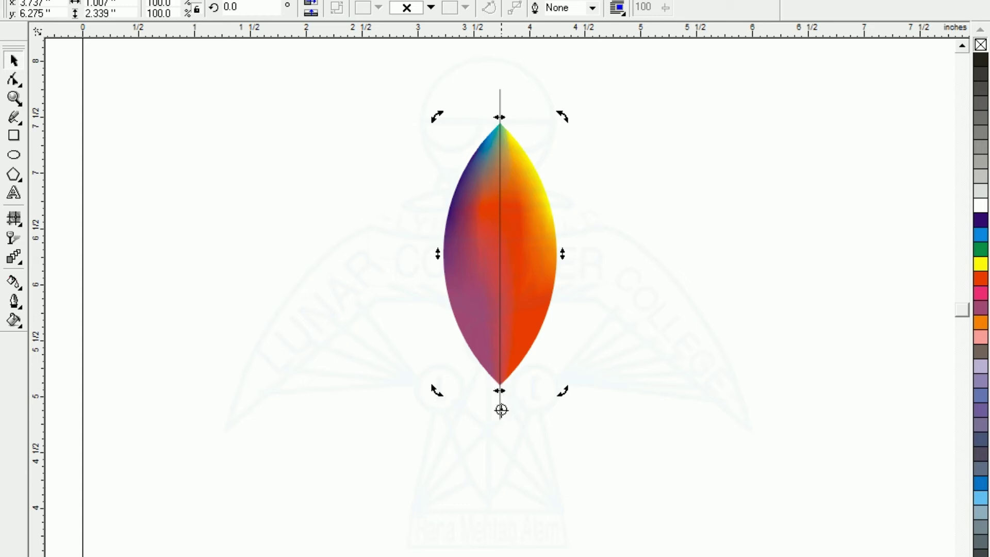
pyautogui.click(462, 436)
pyautogui.click(488, 307)
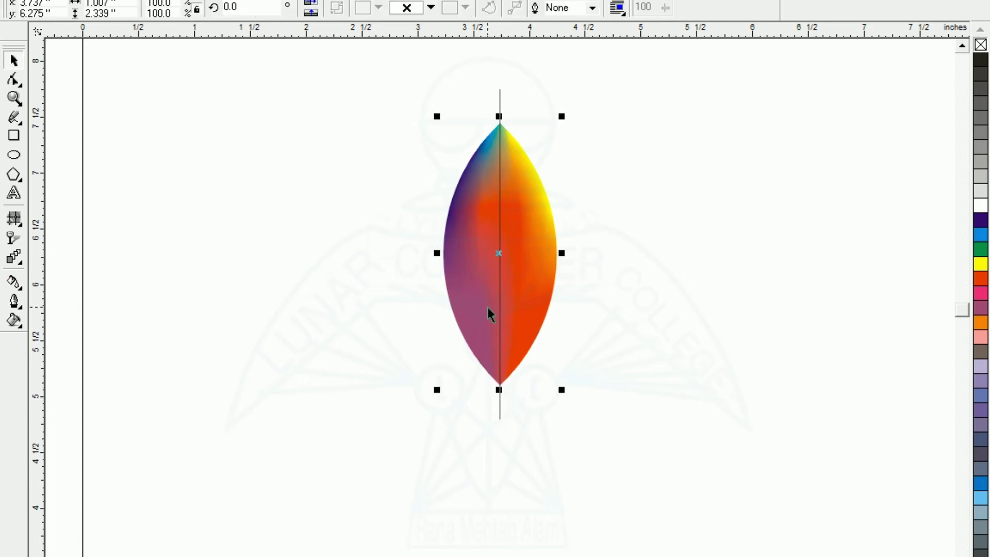
# Step: Rotate a copy of the petal 15 degrees clockwise about the line's lower end, repeating it until 24 petals form a full ring
pyautogui.click(516, 256)
pyautogui.moveTo(563, 124); pyautogui.dragTo(619, 168)
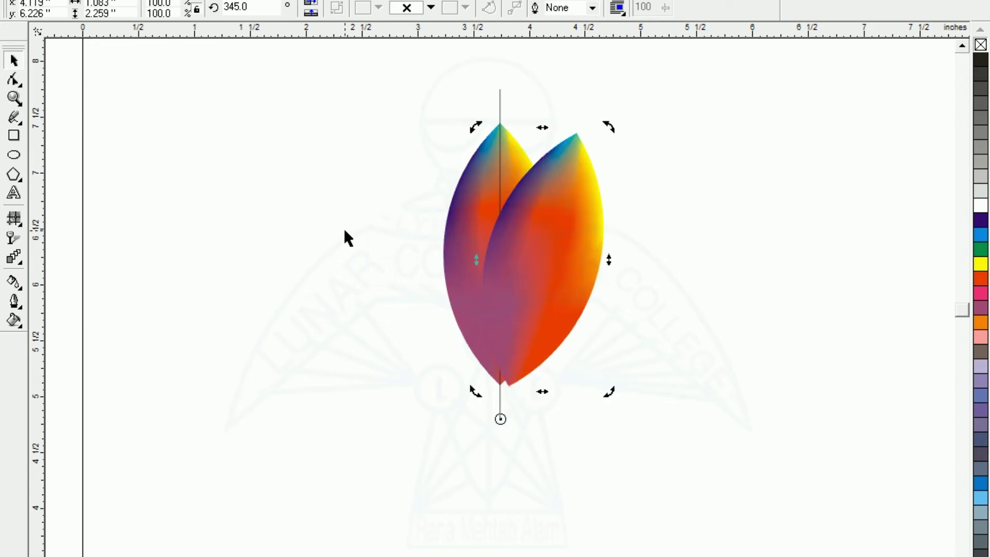
pyautogui.hotkey('ctrl', 'r')
pyautogui.hotkey('ctrl', 'r')
pyautogui.hotkey('ctrl', 'r')
pyautogui.hotkey('ctrl', 'r')
pyautogui.hotkey('ctrl', 'r')
pyautogui.hotkey('ctrl', 'r')
pyautogui.hotkey('ctrl', 'r')
pyautogui.hotkey('ctrl', 'r')
pyautogui.hotkey('ctrl', 'r')
pyautogui.hotkey('ctrl', 'r')
pyautogui.hotkey('ctrl', 'r')
pyautogui.hotkey('ctrl', 'r')
pyautogui.hotkey('ctrl', 'r')
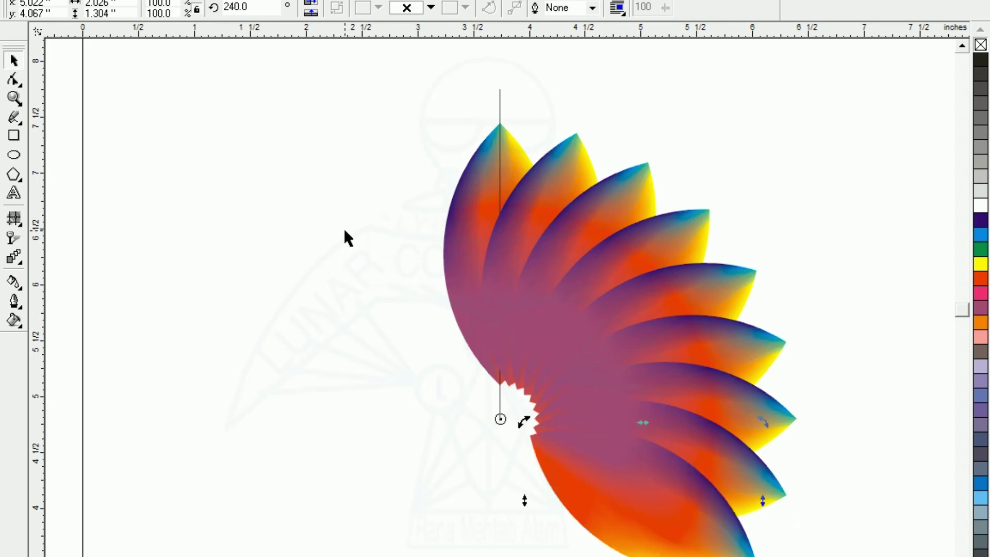
pyautogui.hotkey('ctrl', 'r')
pyautogui.hotkey('ctrl', 'r')
pyautogui.hotkey('ctrl', 'r')
pyautogui.hotkey('ctrl', 'r')
pyautogui.hotkey('ctrl', 'r')
pyautogui.hotkey('ctrl', 'r')
pyautogui.hotkey('ctrl', 'r')
pyautogui.hotkey('ctrl', 'r')
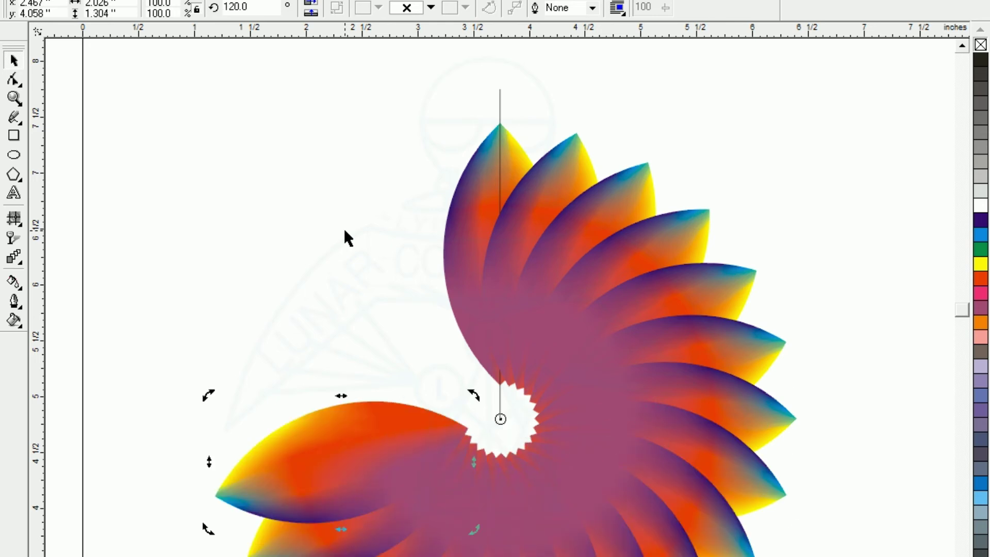
pyautogui.hotkey('ctrl', 'r')
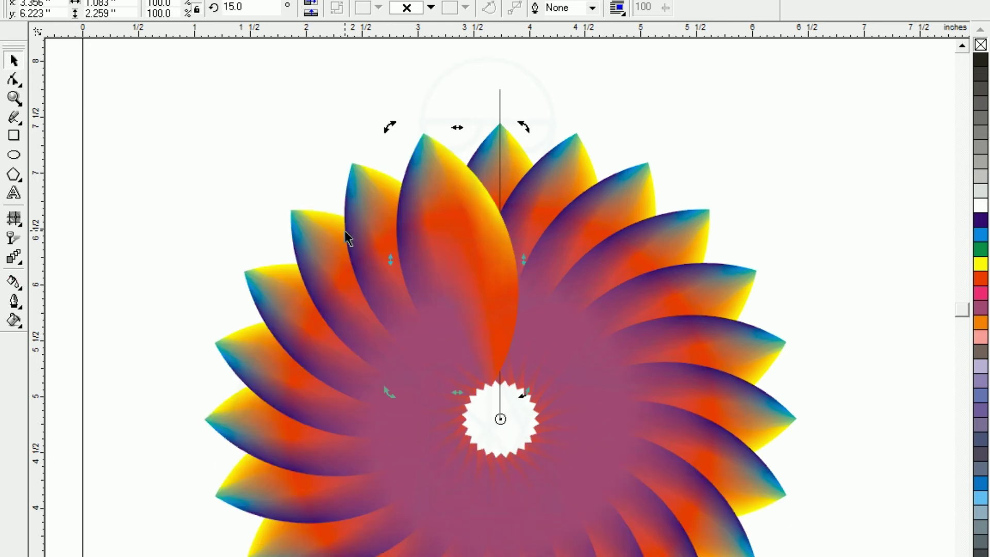
pyautogui.click(480, 94)
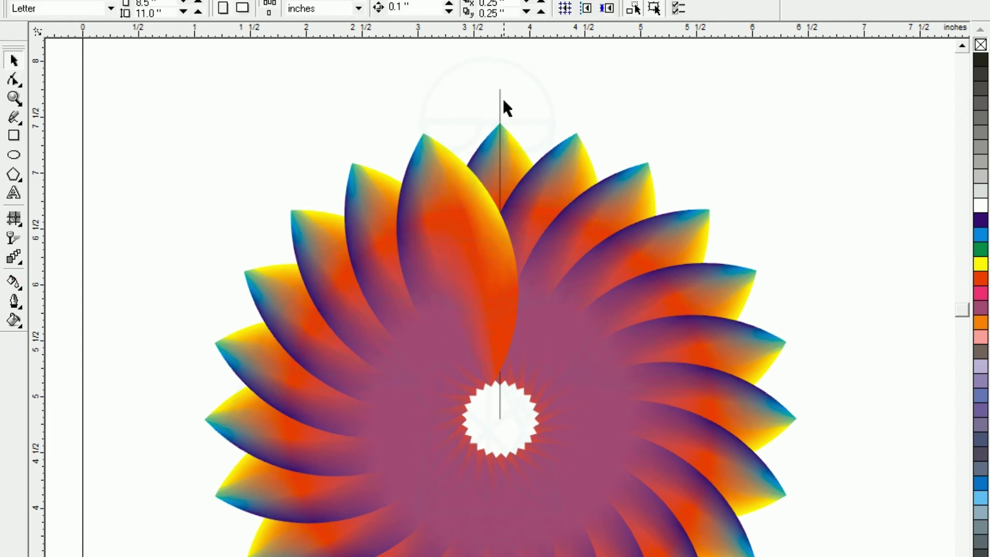
# Step: Delete the vertical guide line, and group all the petals of the flower into one object
pyautogui.click(499, 95)
pyautogui.press('Delete')
pyautogui.press('F3')
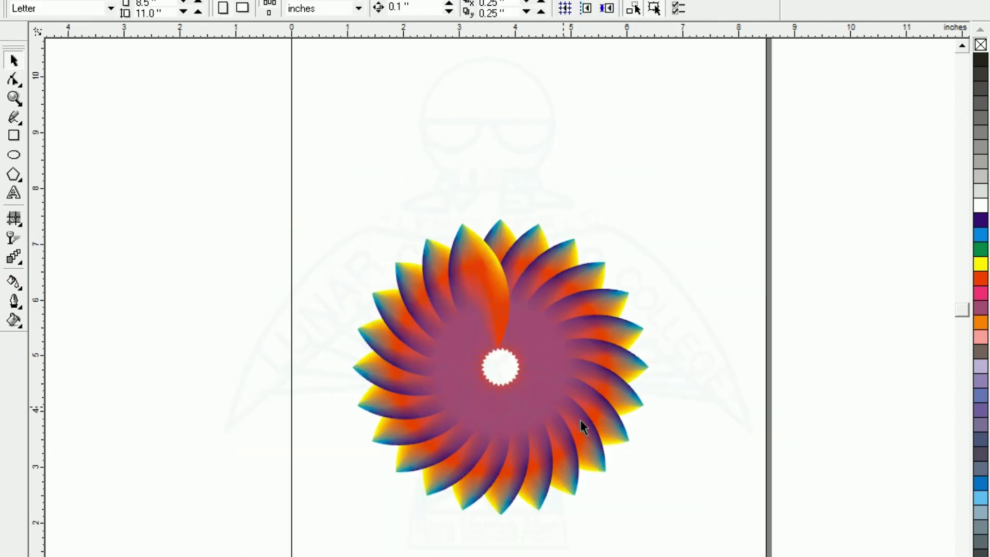
pyautogui.hotkey('ctrl', 'a')
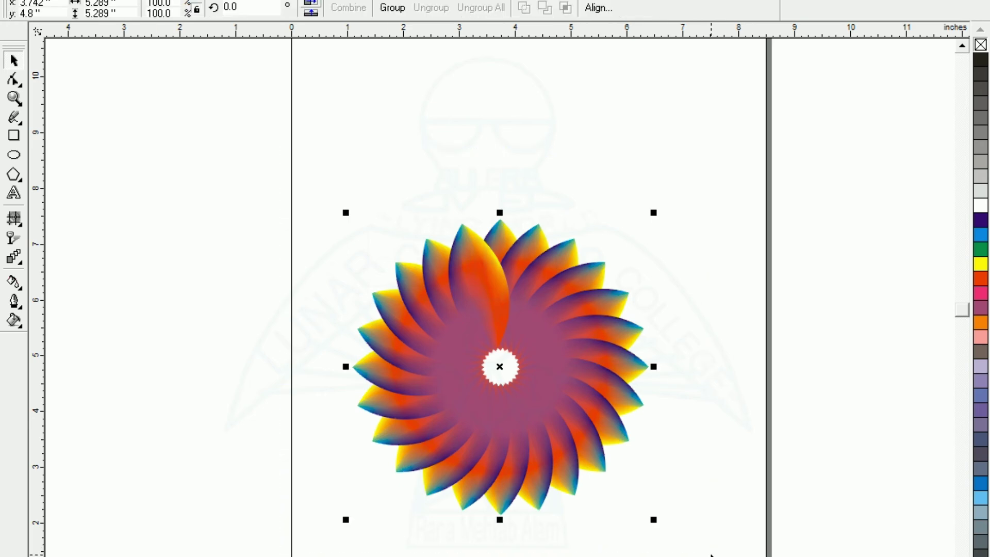
pyautogui.hotkey('ctrl', 'g')
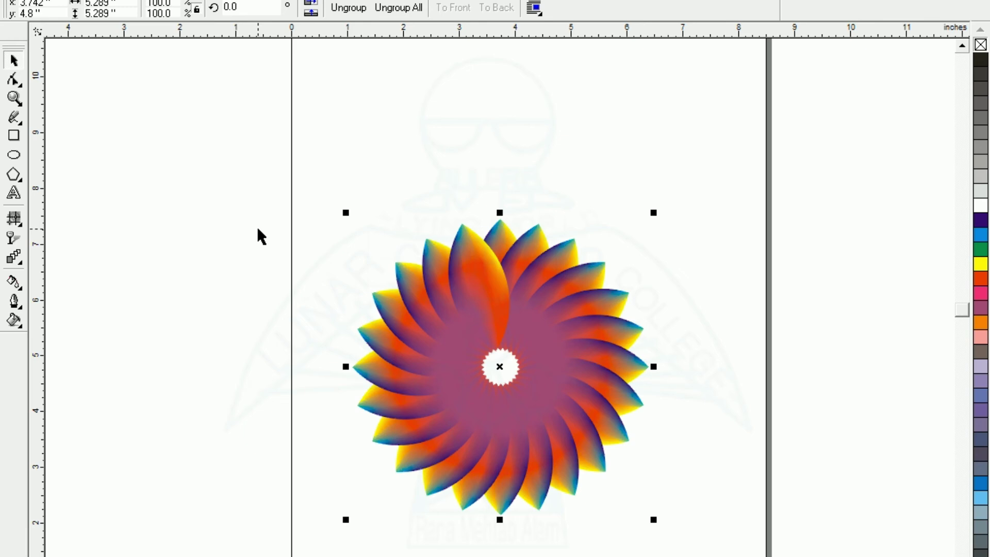
# Step: Apply a radial fountain transparency to the grouped petals with the Interactive Transparency tool, and leave the flower deselected
pyautogui.click(14, 240)
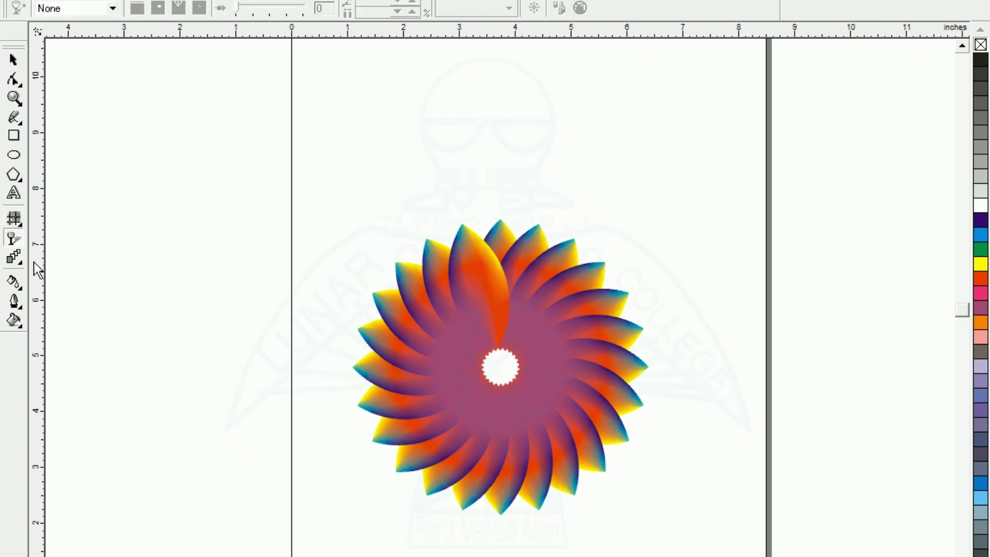
pyautogui.press('F4')
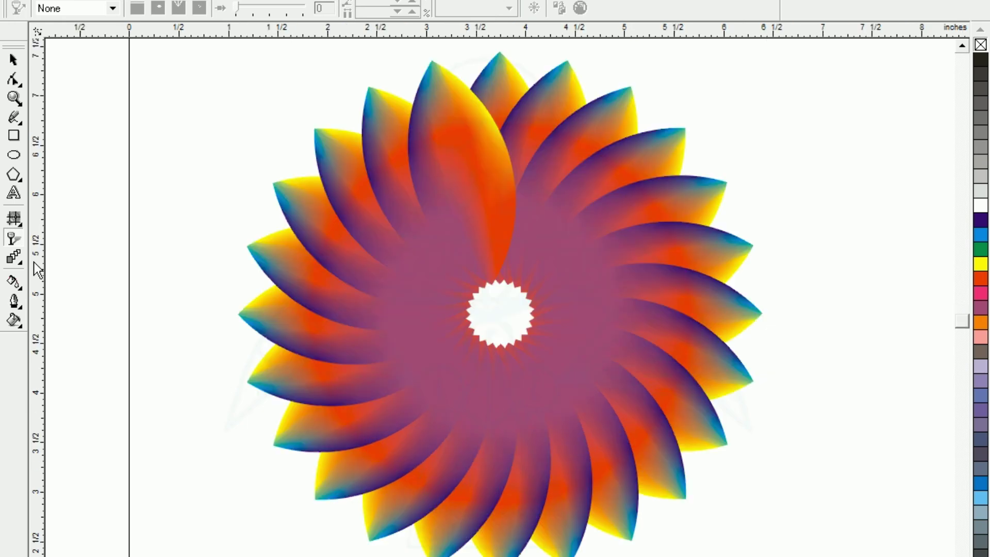
pyautogui.click(63, 9)
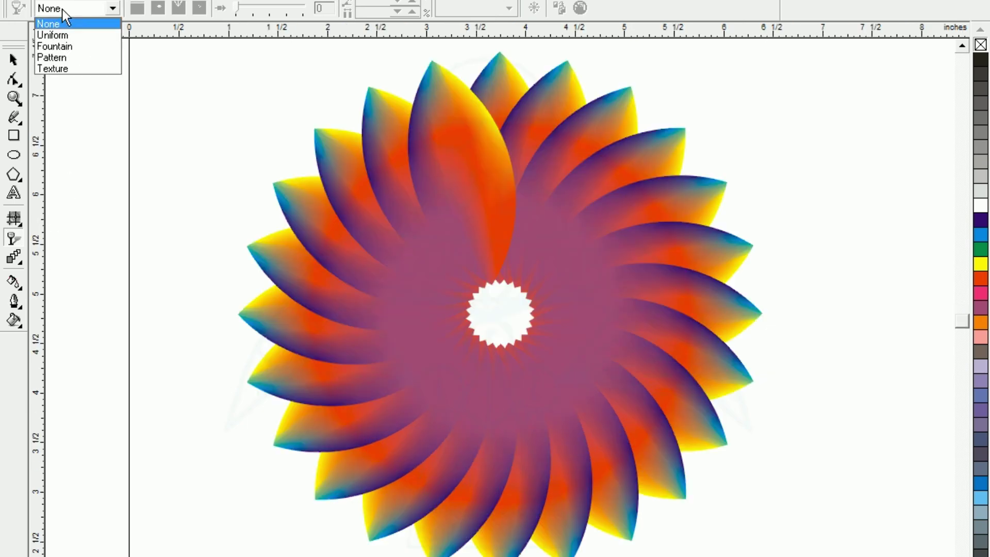
pyautogui.click(55, 48)
pyautogui.click(159, 8)
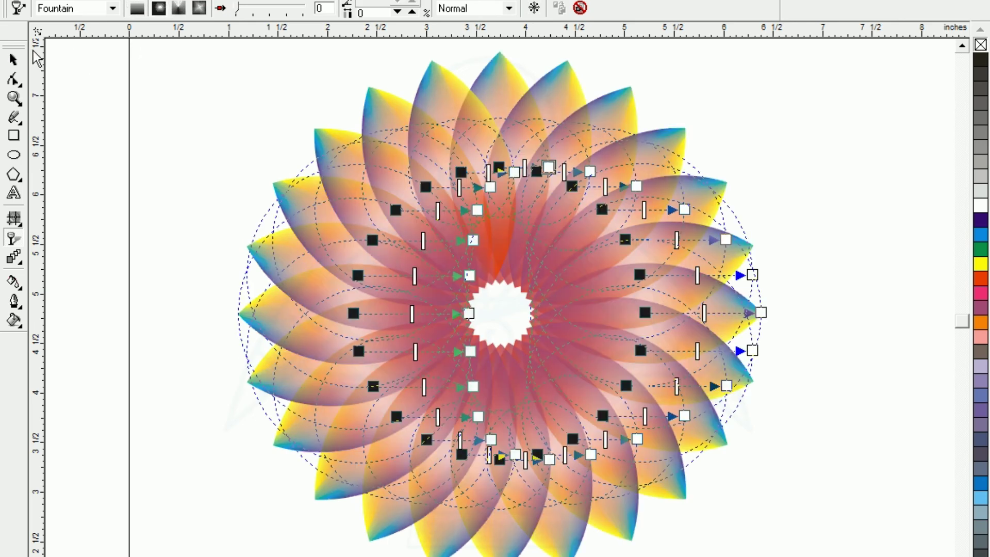
pyautogui.click(13, 60)
pyautogui.click(303, 186)
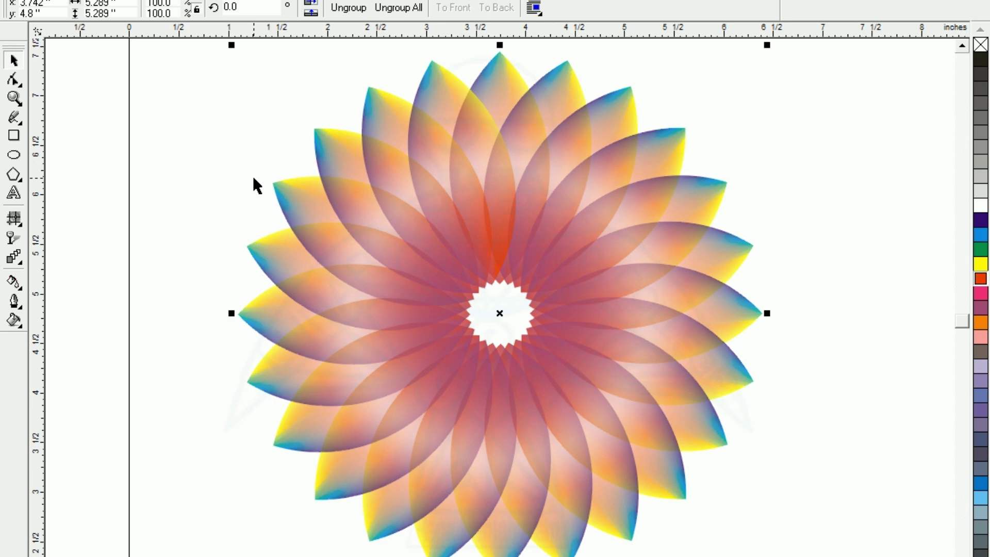
pyautogui.click(224, 167)
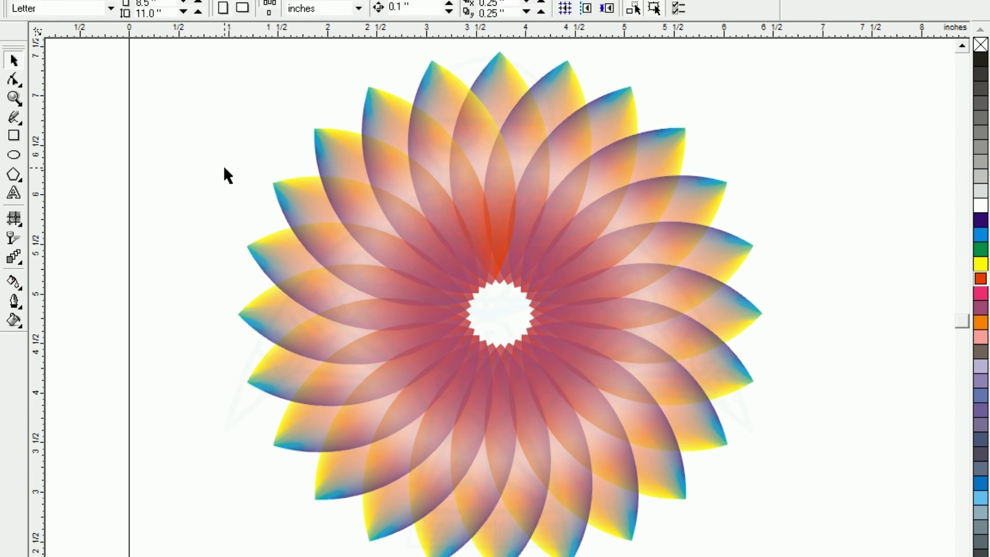